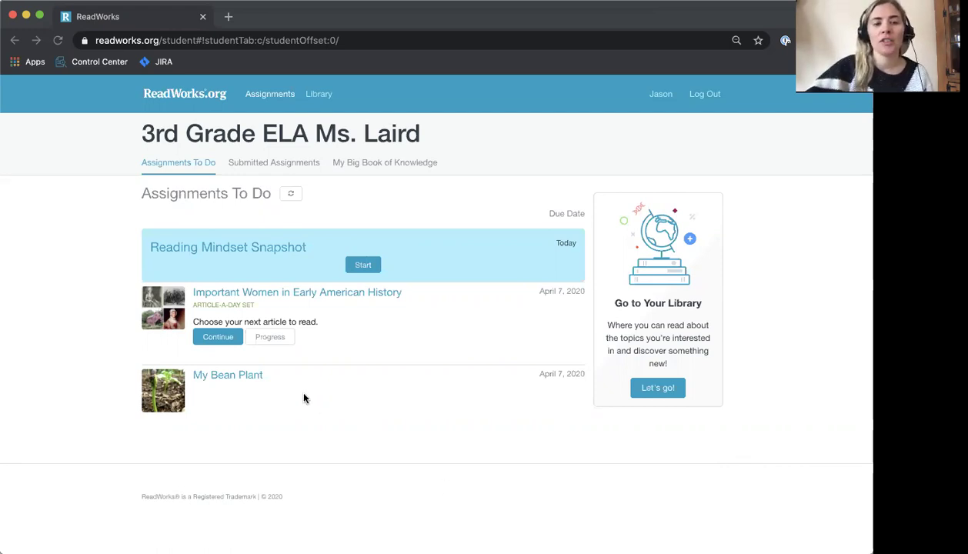
# - Open the My Bean Plant assignment and cycle the passage's text size, ending on the medium size
pyautogui.click(248, 378)
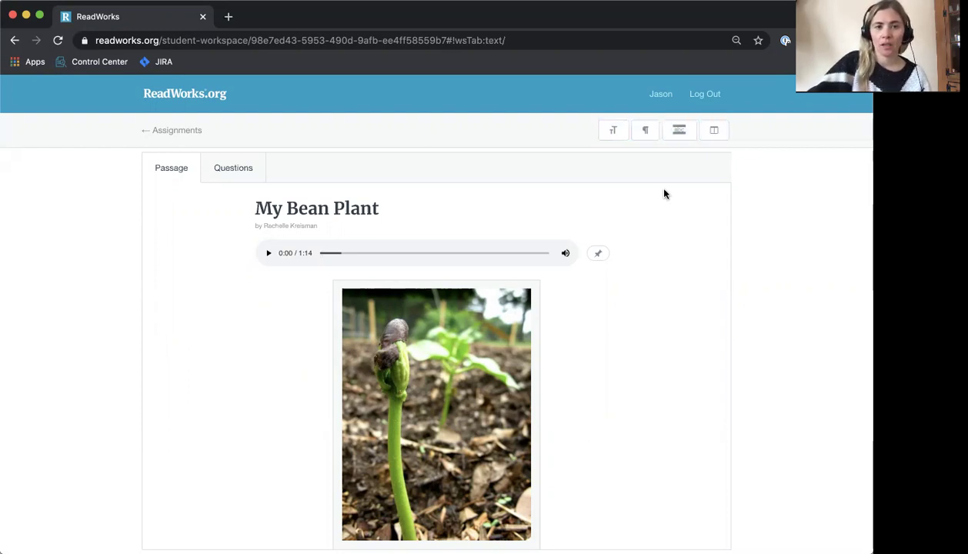
pyautogui.scroll(-5, 665, 193)
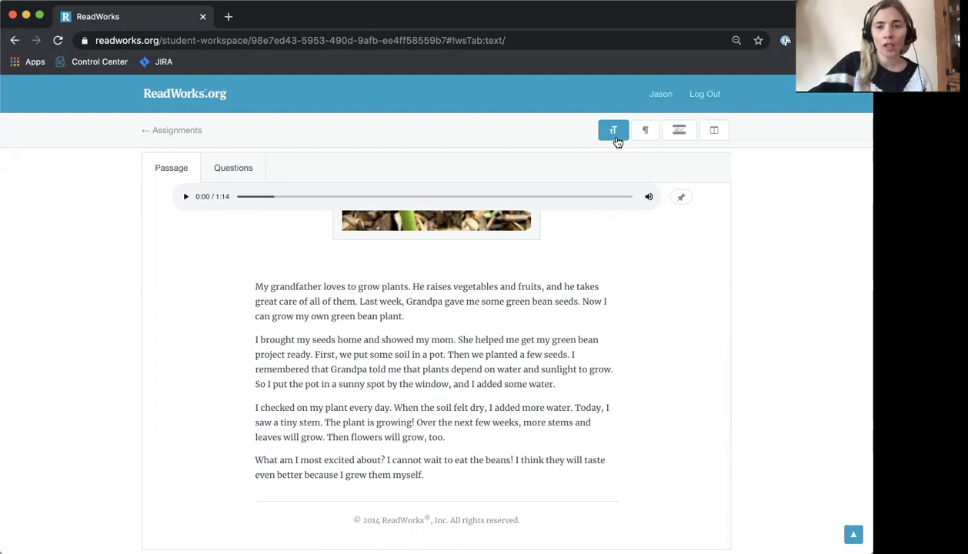
pyautogui.click(617, 140)
pyautogui.click(616, 141)
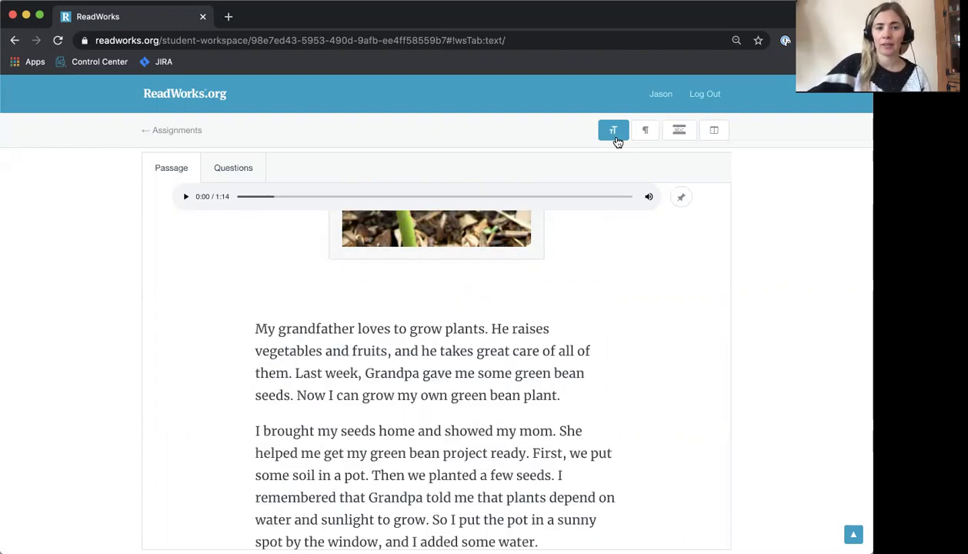
pyautogui.click(616, 141)
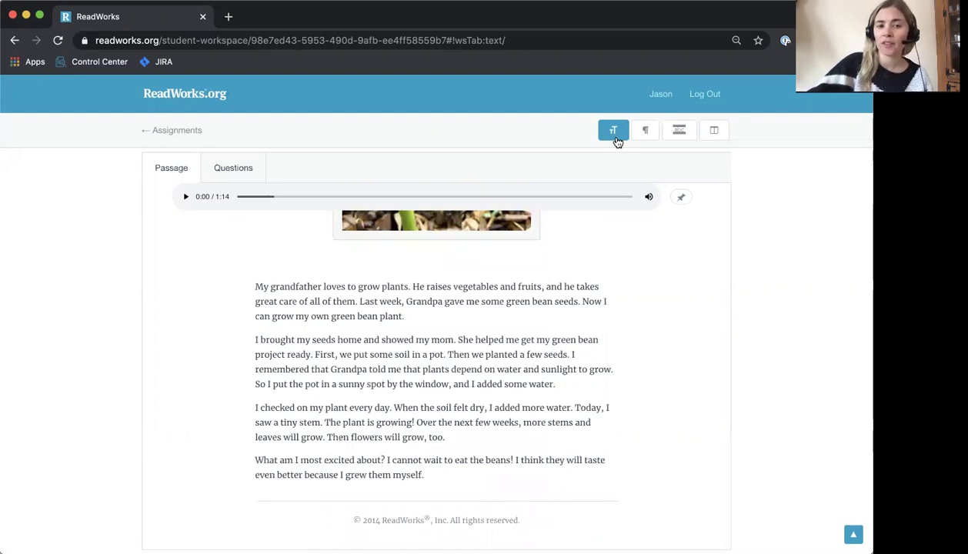
pyautogui.click(616, 141)
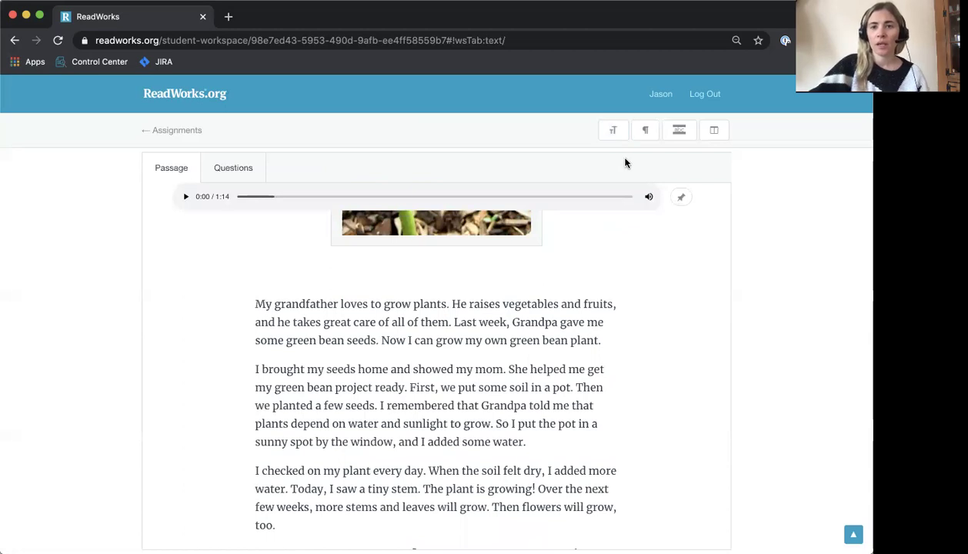
# - Try the line-focus reading mask over the passage's first paragraph and switch it off
pyautogui.click(657, 133)
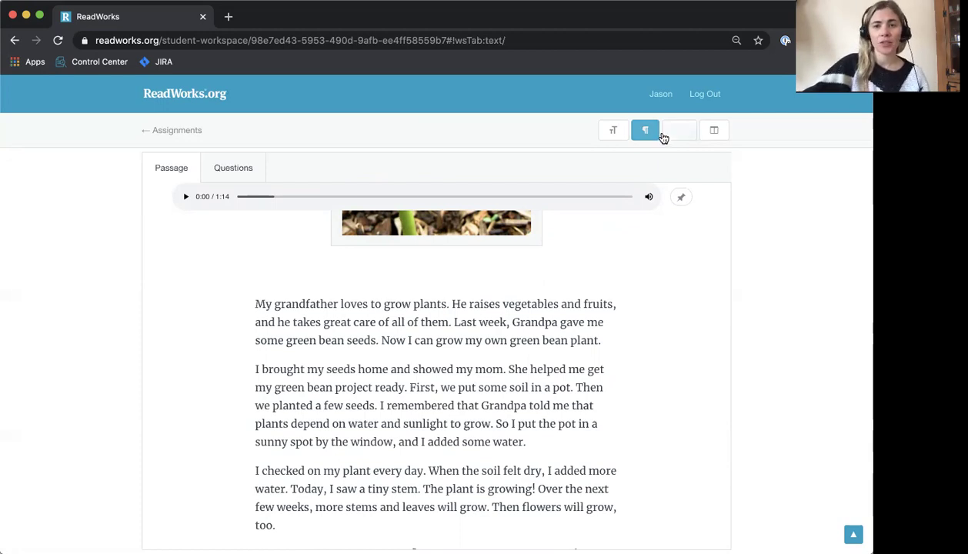
pyautogui.click(664, 136)
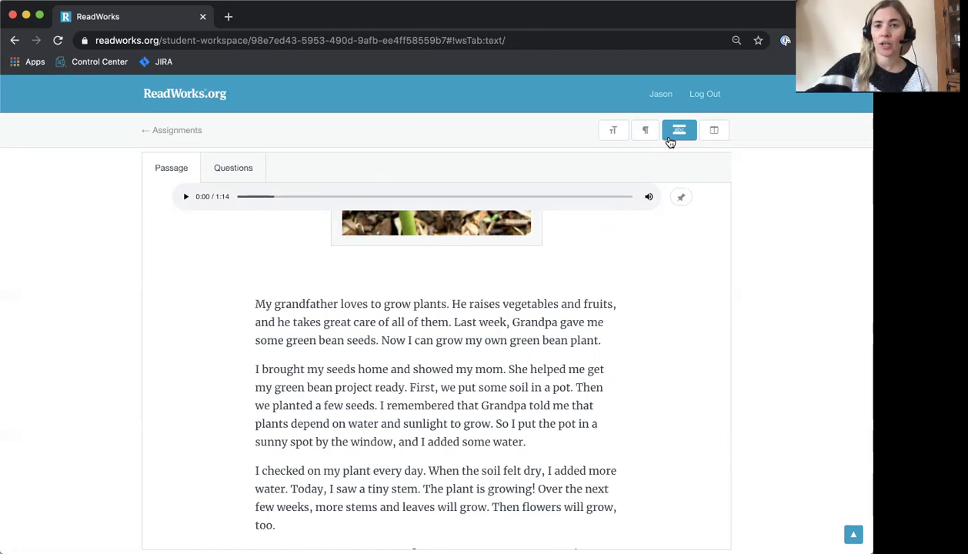
pyautogui.click(671, 140)
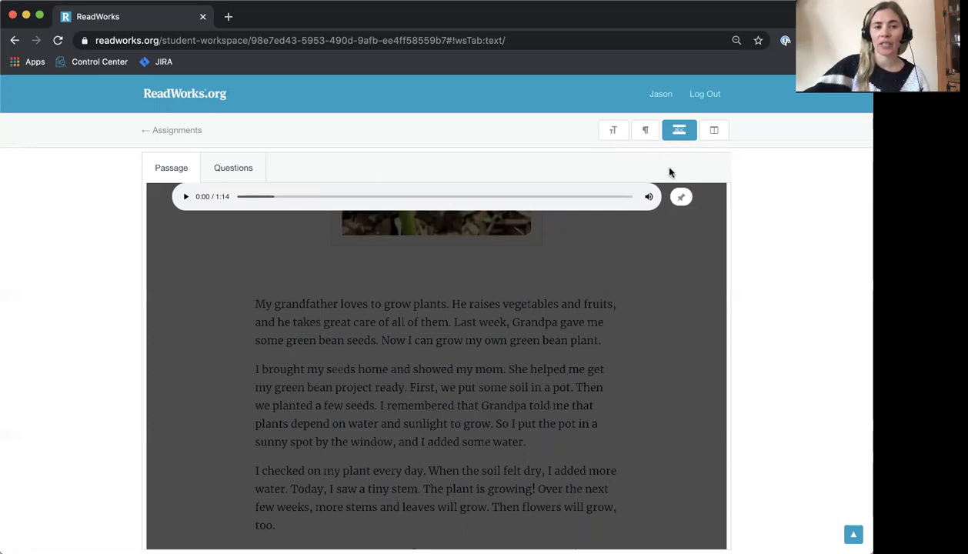
pyautogui.click(674, 199)
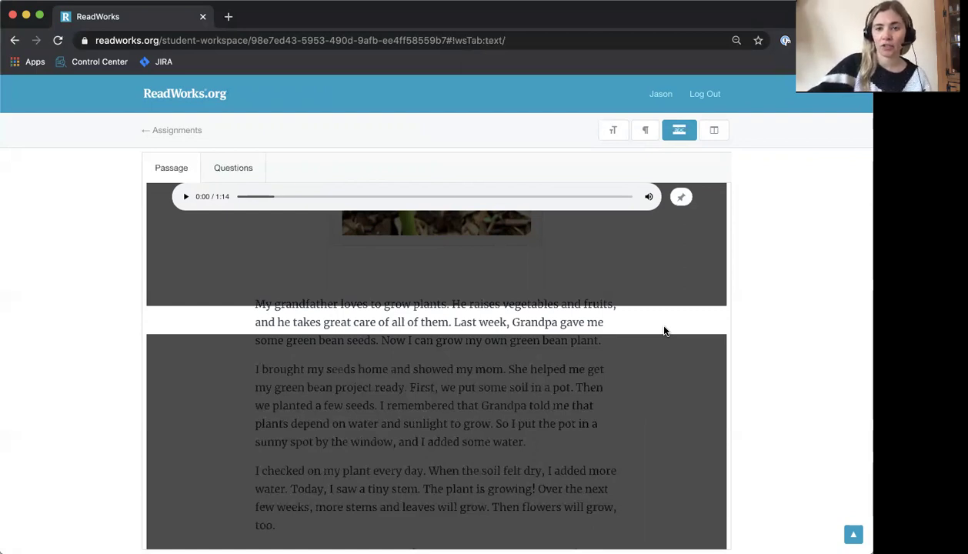
pyautogui.click(680, 141)
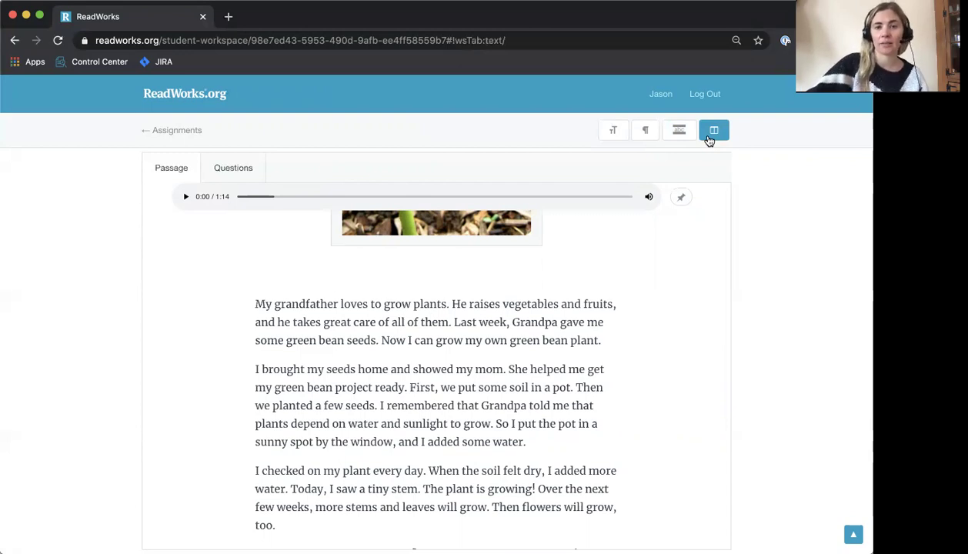
# - Examine the passage and comprehension questions side by side in split view, and return to the passage-only view
pyautogui.click(709, 141)
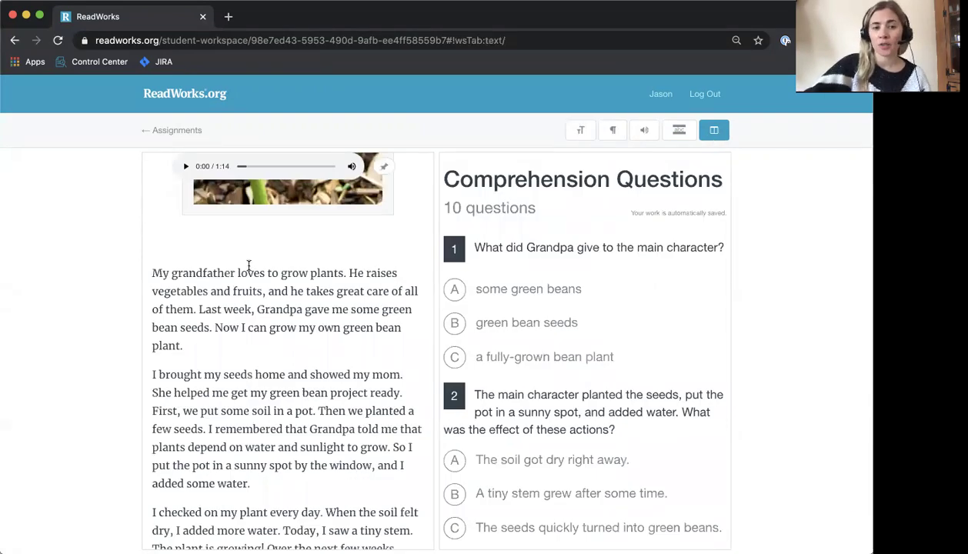
pyautogui.scroll(5, 244, 266)
pyautogui.scroll(-4, 238, 266)
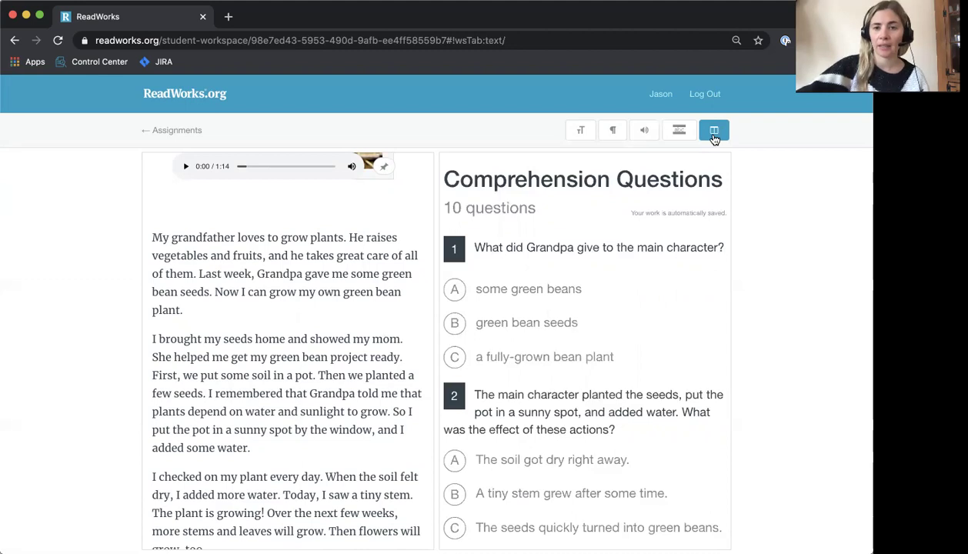
pyautogui.click(714, 131)
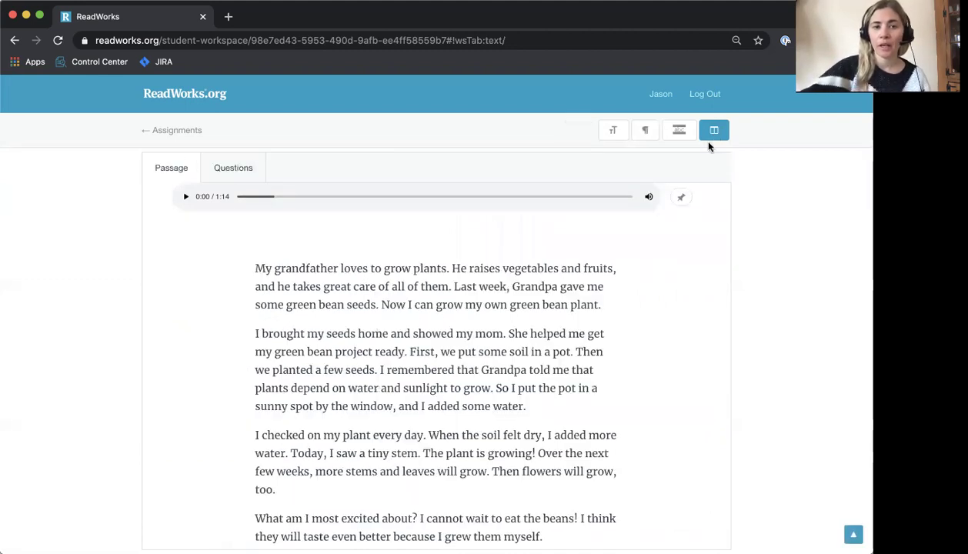
# - Play the opening seconds of the passage's audio narration while following the text, and pause it
pyautogui.scroll(5, 619, 246)
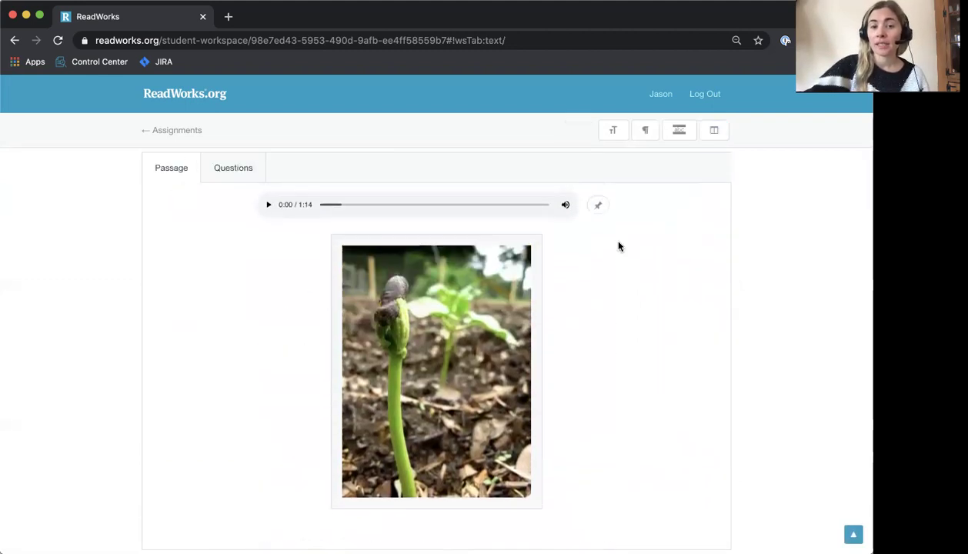
pyautogui.scroll(2, 619, 246)
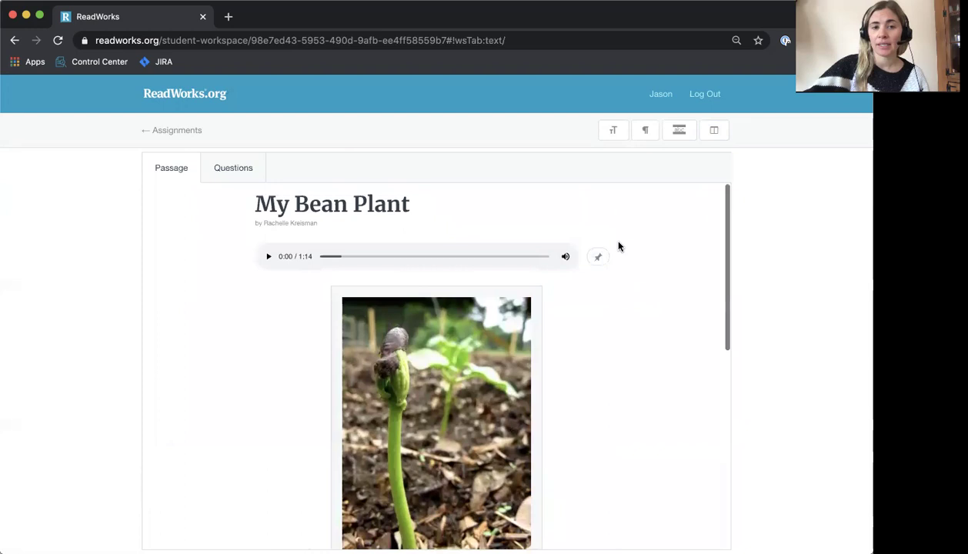
pyautogui.click(268, 264)
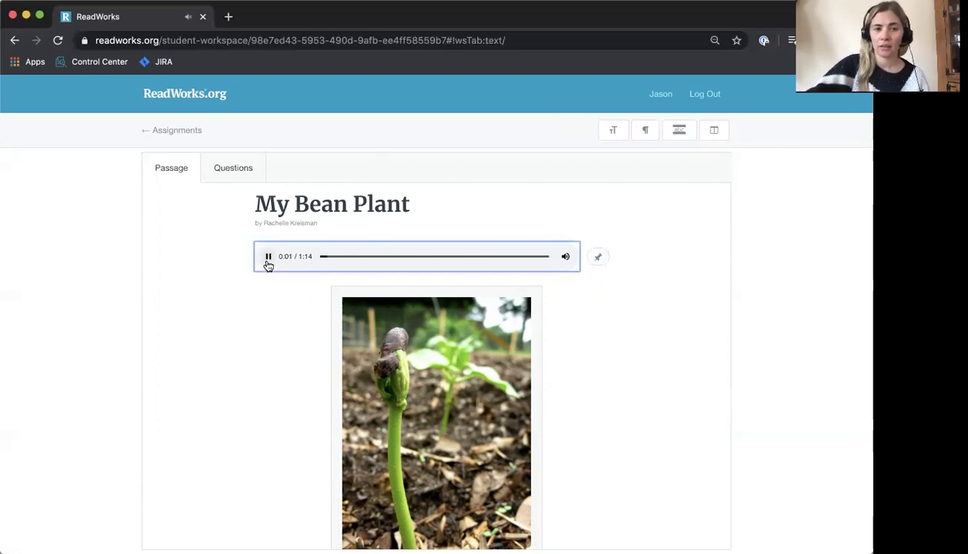
pyautogui.scroll(-5, 270, 331)
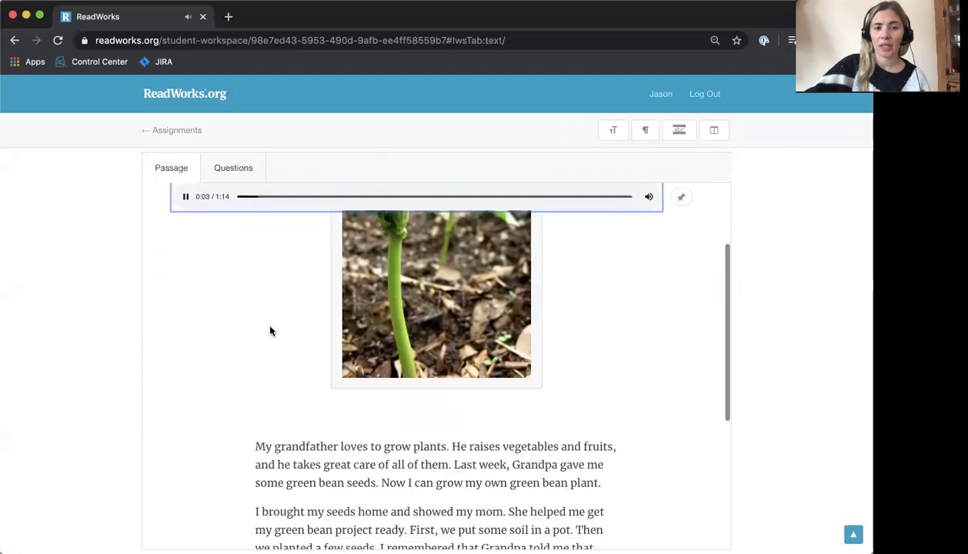
pyautogui.scroll(-4, 269, 331)
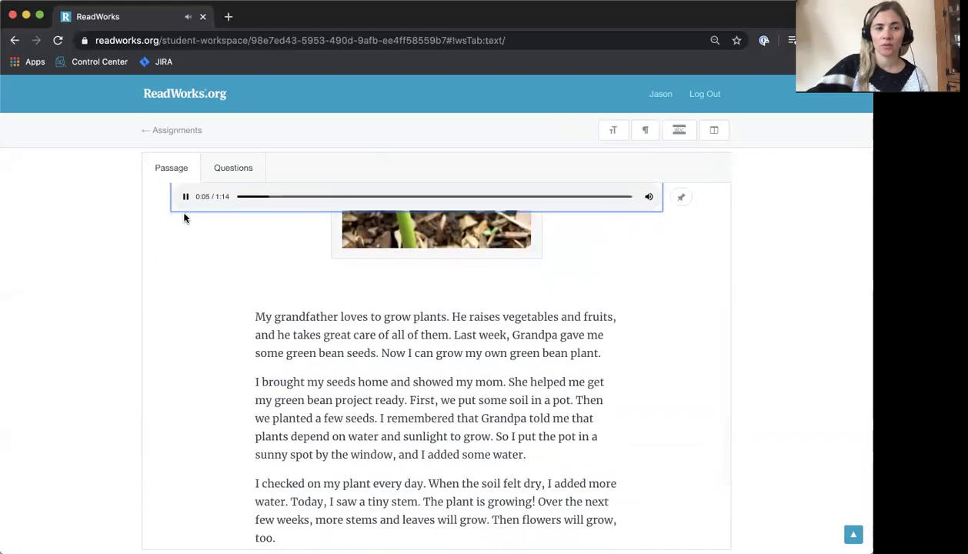
pyautogui.click(185, 197)
# - Fix the audio player in place below the passage title so it does not follow the text while scrolling
pyautogui.scroll(5, 204, 232)
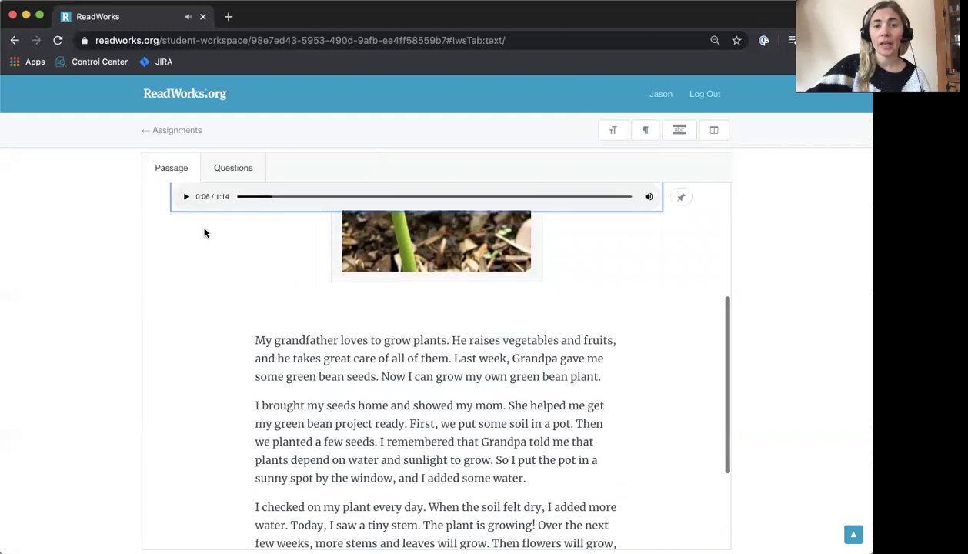
pyautogui.scroll(-2, 204, 232)
pyautogui.scroll(1, 204, 232)
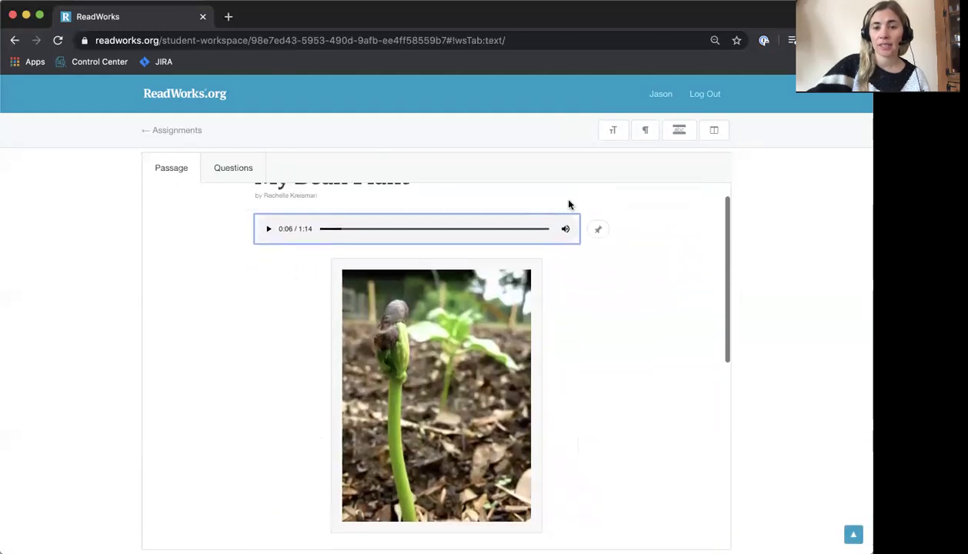
pyautogui.scroll(1, 587, 212)
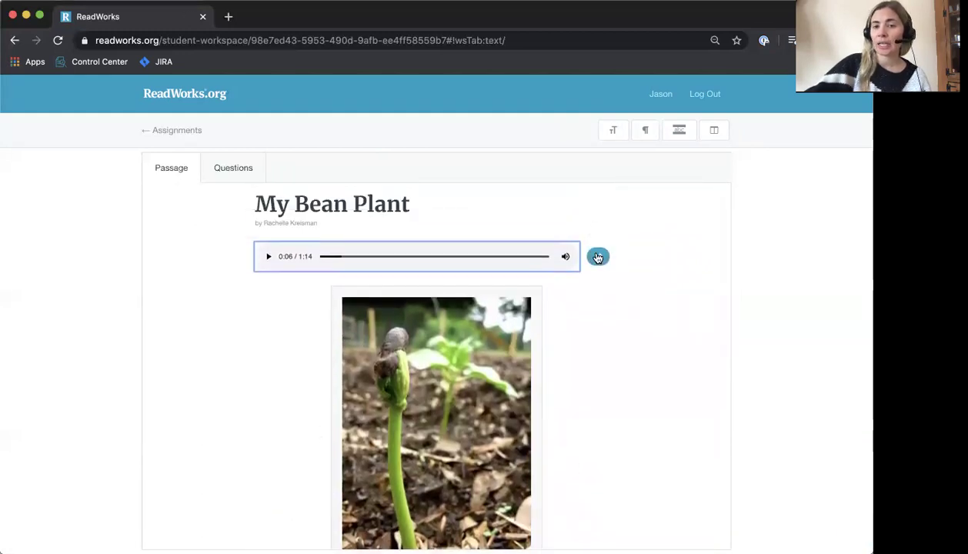
pyautogui.scroll(-5, 629, 315)
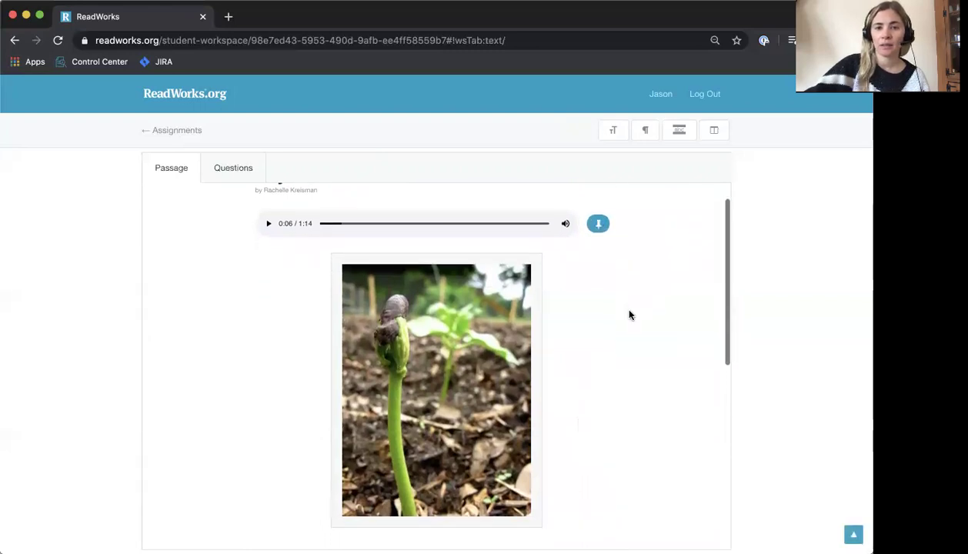
pyautogui.scroll(-7, 628, 315)
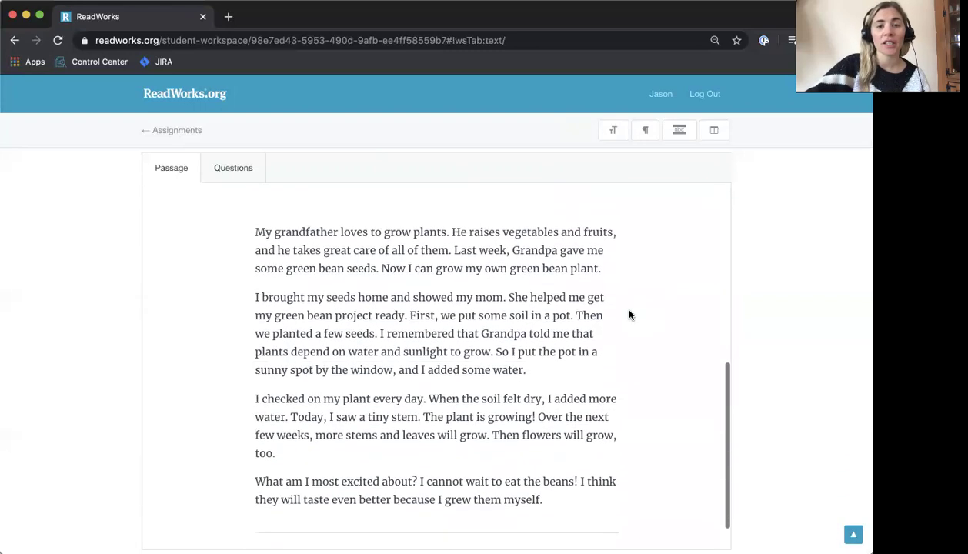
pyautogui.scroll(8, 628, 315)
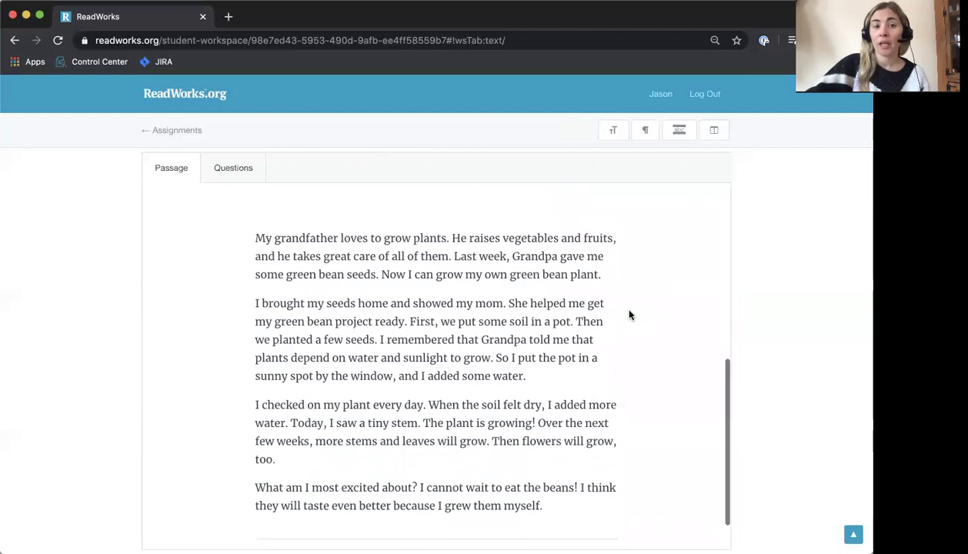
# - Set the audio player to follow the passage while scrolling again
pyautogui.scroll(4, 629, 314)
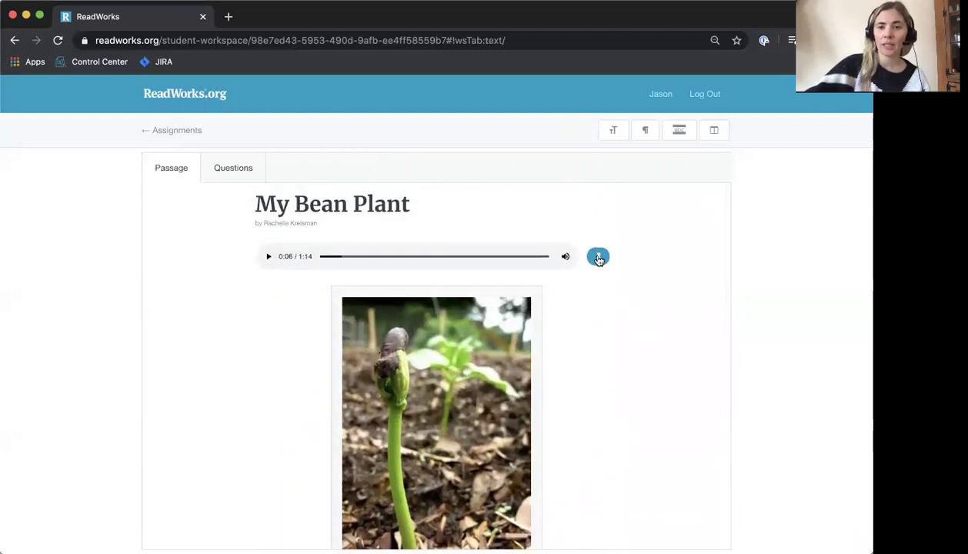
pyautogui.click(599, 259)
pyautogui.scroll(-5, 620, 327)
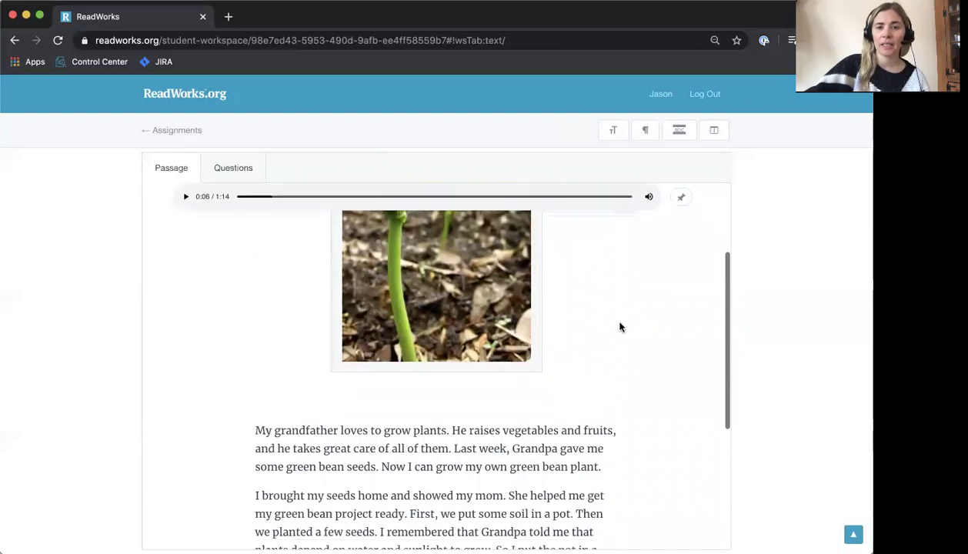
pyautogui.scroll(-2, 620, 327)
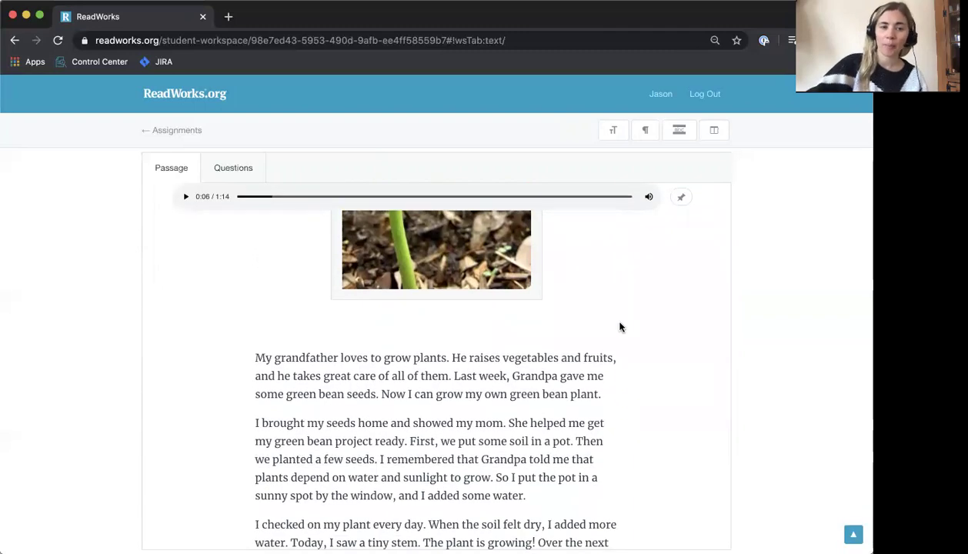